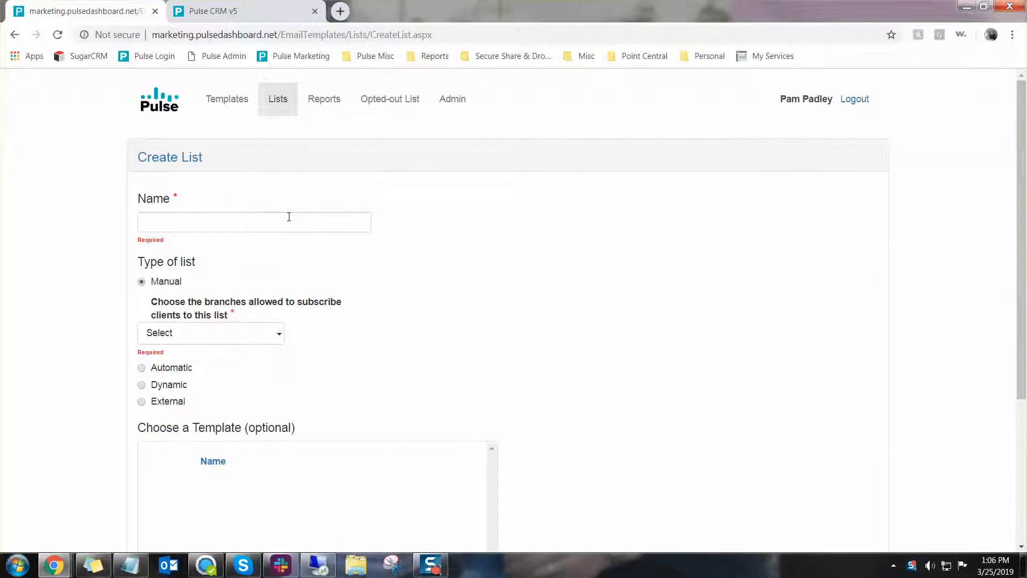
Name the new list "New buyers" using the suggested name
{"action": "left_click", "coordinate": [289, 217]}
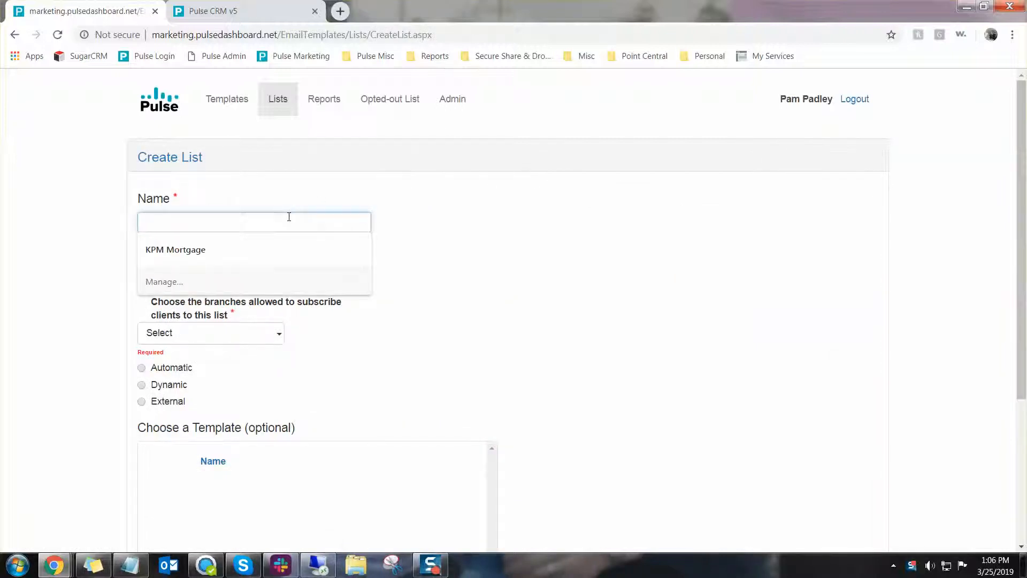
{"action": "type", "text": "New"}
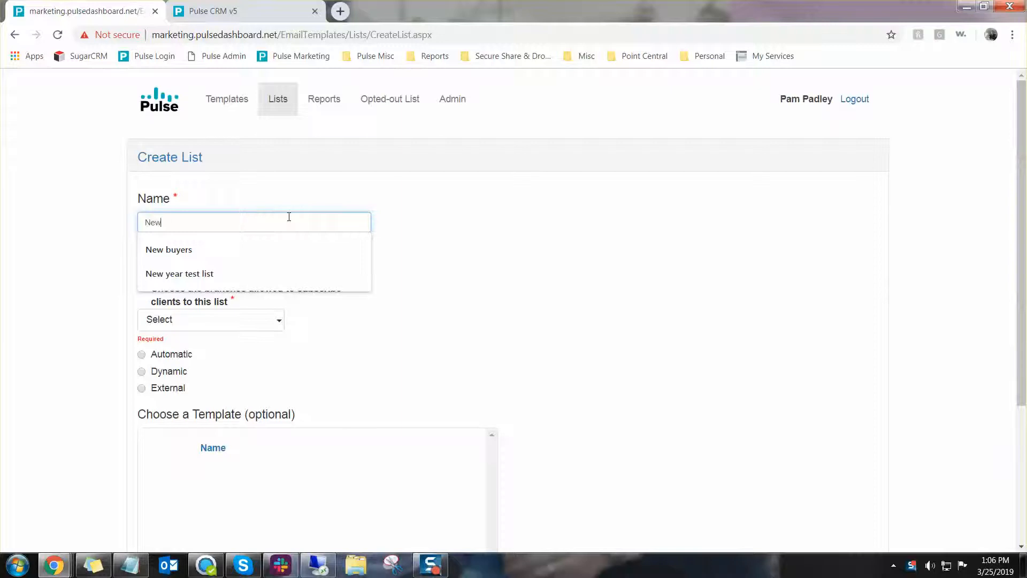
{"action": "key", "text": "Down"}
{"action": "key", "text": "Return"}
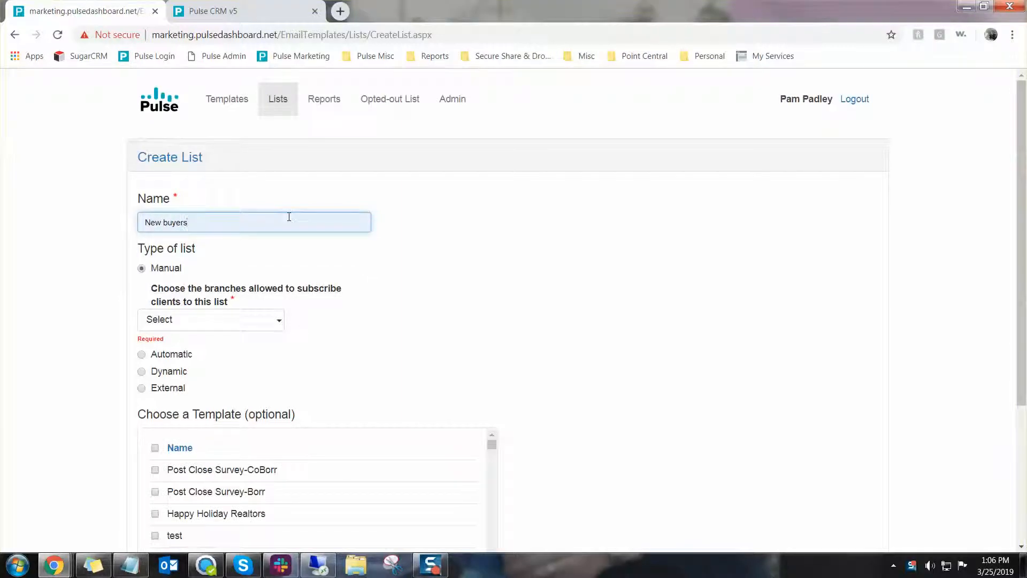
{"action": "left_click", "coordinate": [456, 326]}
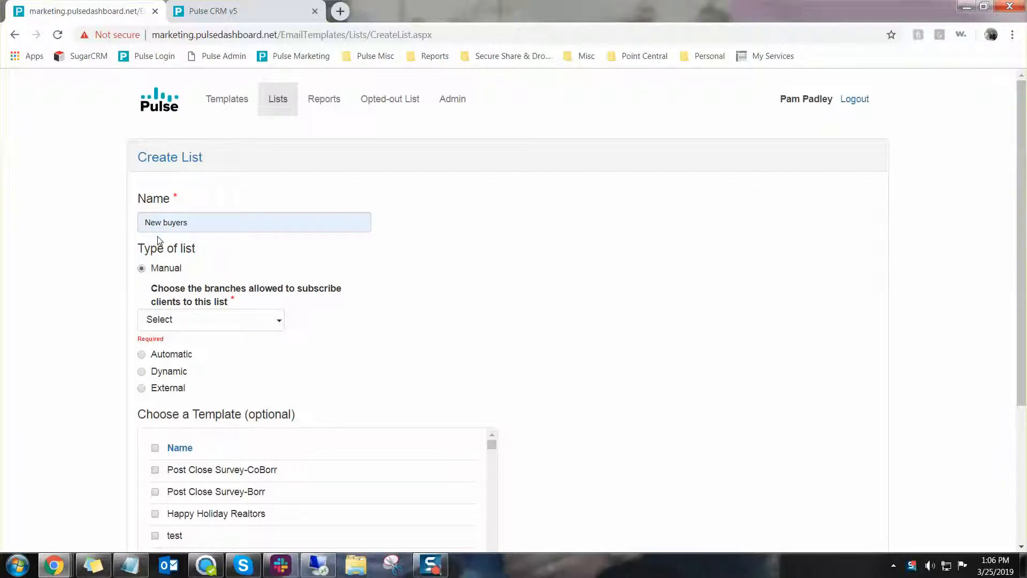
Allow Atlanta Branch to subscribe clients to the list
{"action": "left_click", "coordinate": [264, 326]}
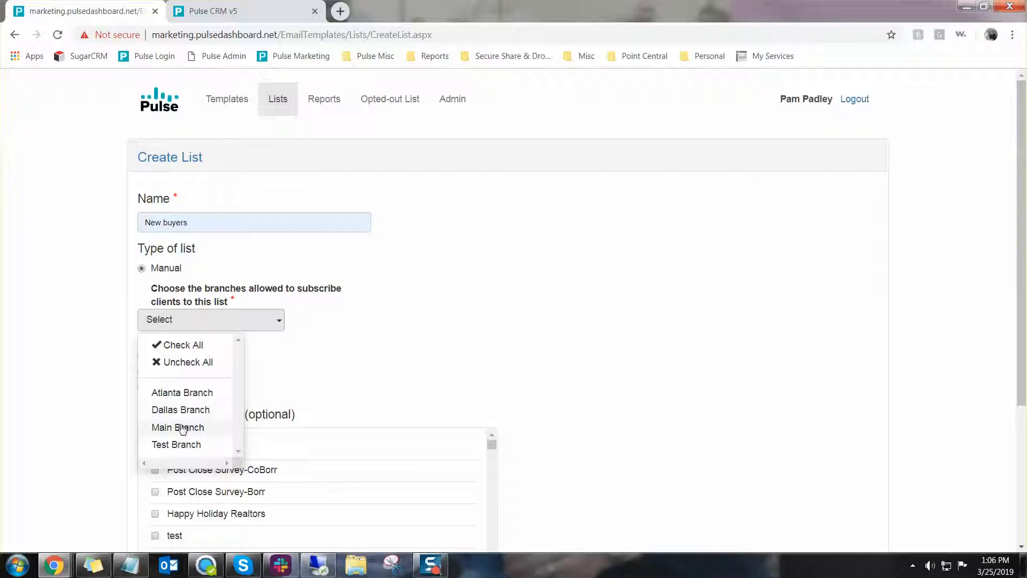
{"action": "left_click", "coordinate": [196, 394]}
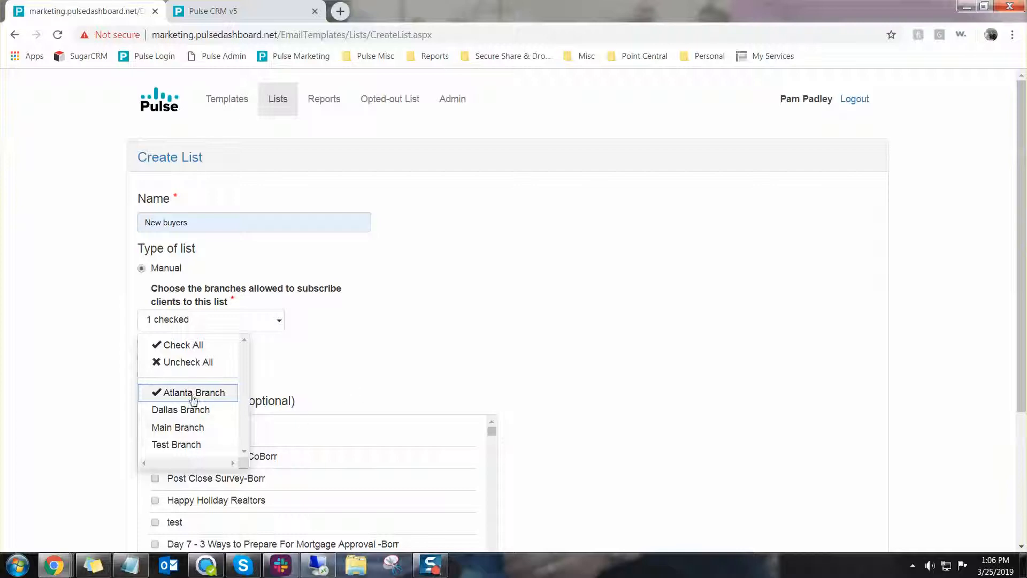
{"action": "left_click", "coordinate": [455, 373]}
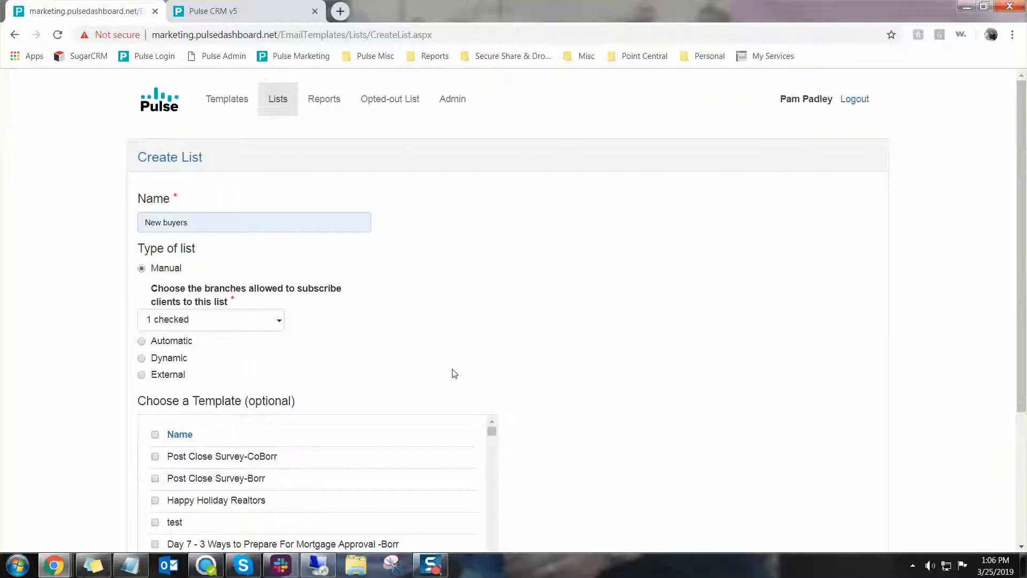
Select the 6 Tips to Make Moving Stress-Free and Advantages of a Pre-Approved Offer templates, Borr and Coborr versions
{"action": "scroll", "coordinate": [718, 367], "scroll_direction": "down", "scroll_amount": 3}
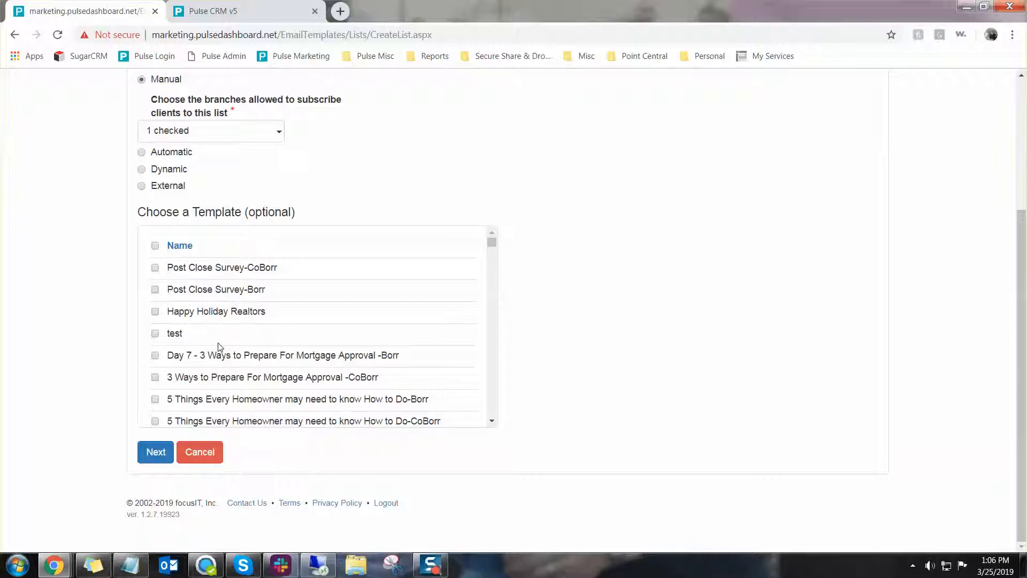
{"action": "scroll", "coordinate": [218, 347], "scroll_direction": "down", "scroll_amount": 3}
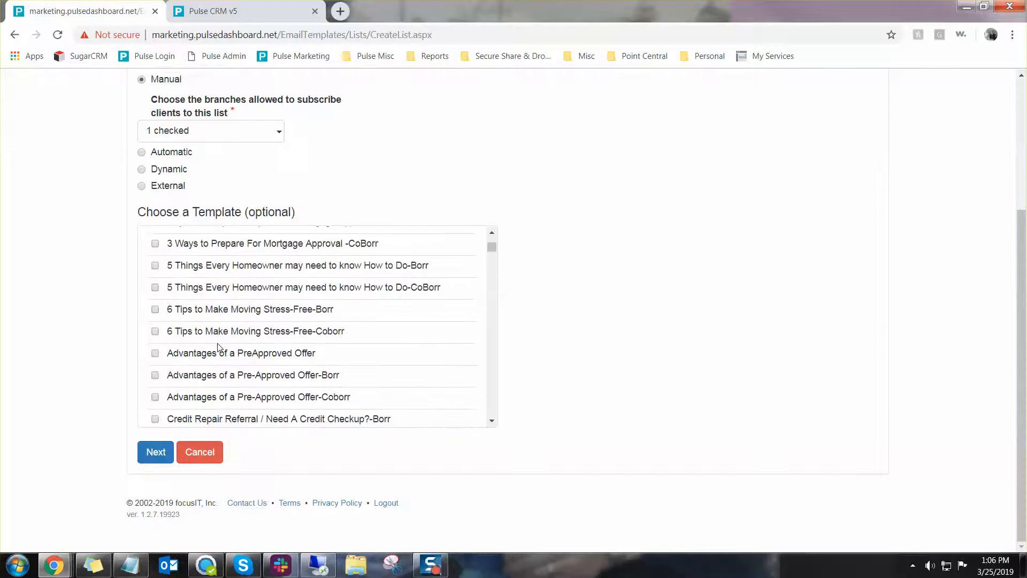
{"action": "left_click", "coordinate": [155, 310]}
{"action": "left_click", "coordinate": [155, 332]}
{"action": "left_click", "coordinate": [155, 354]}
{"action": "left_click", "coordinate": [155, 353]}
{"action": "left_click", "coordinate": [155, 396]}
Add both Credit Repair Referral / Need A Credit Checkup? templates and proceed to the next page
{"action": "scroll", "coordinate": [319, 380], "scroll_direction": "down", "scroll_amount": 1}
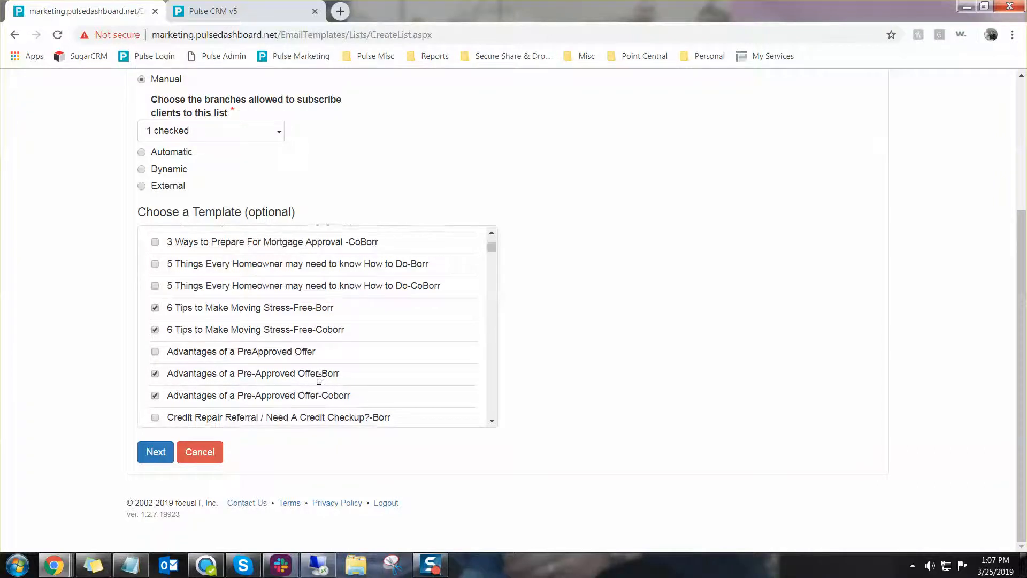
{"action": "scroll", "coordinate": [319, 380], "scroll_direction": "down", "scroll_amount": 3}
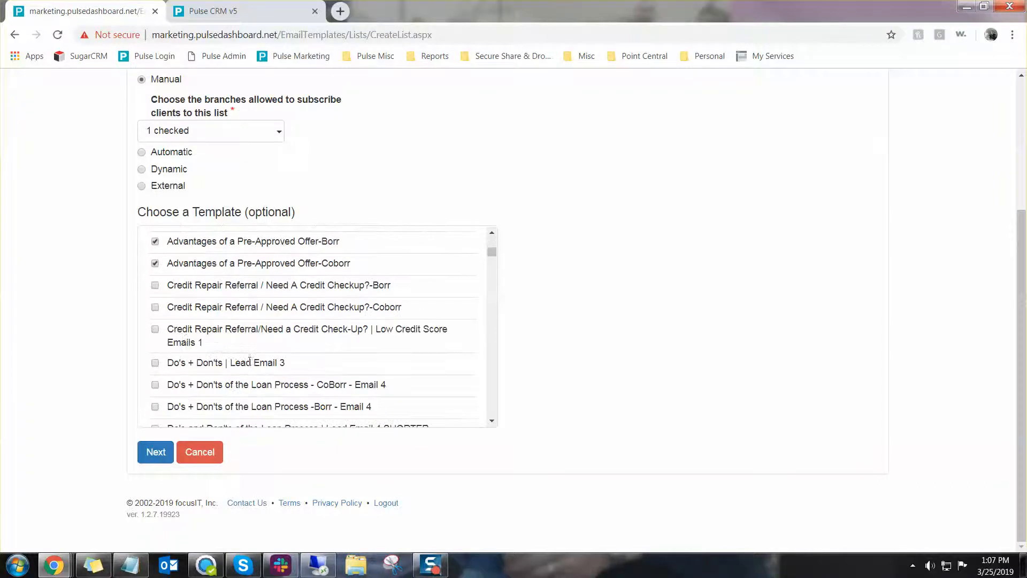
{"action": "left_click", "coordinate": [155, 285]}
{"action": "left_click", "coordinate": [155, 308]}
{"action": "left_click", "coordinate": [155, 452]}
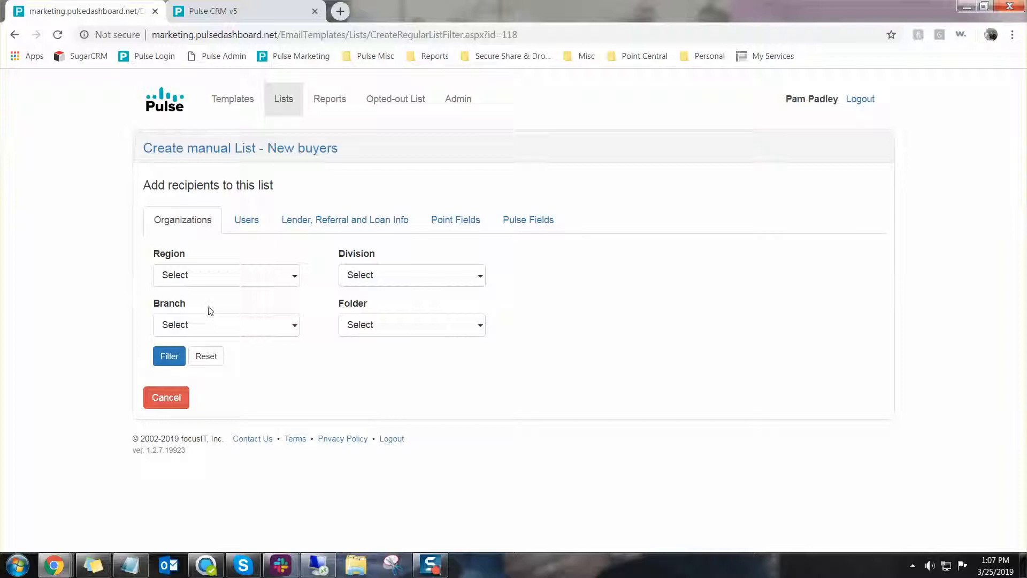
Restrict the recipient branch filter to Atlanta Branch
{"action": "left_click", "coordinate": [206, 325]}
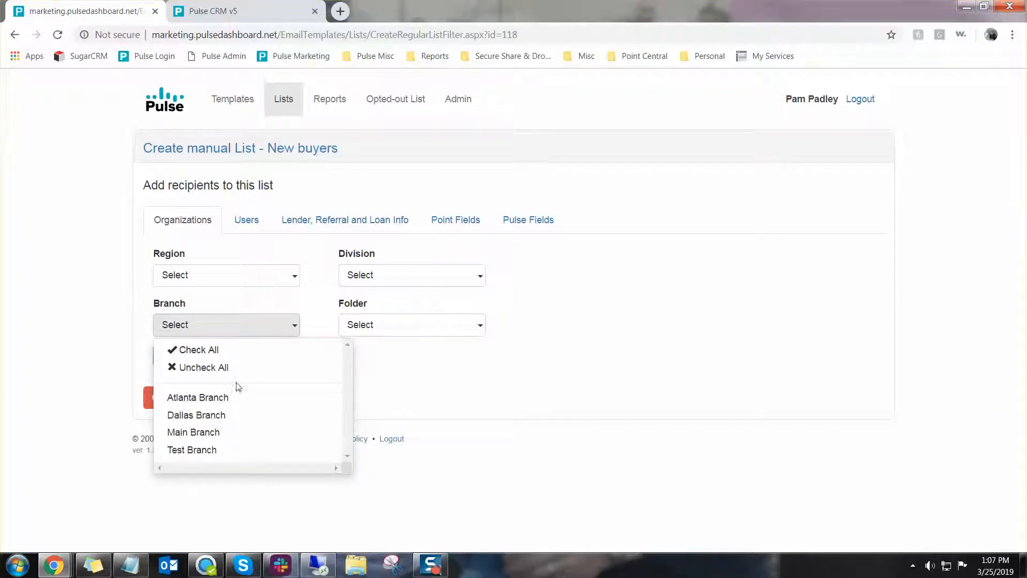
{"action": "left_click", "coordinate": [234, 400]}
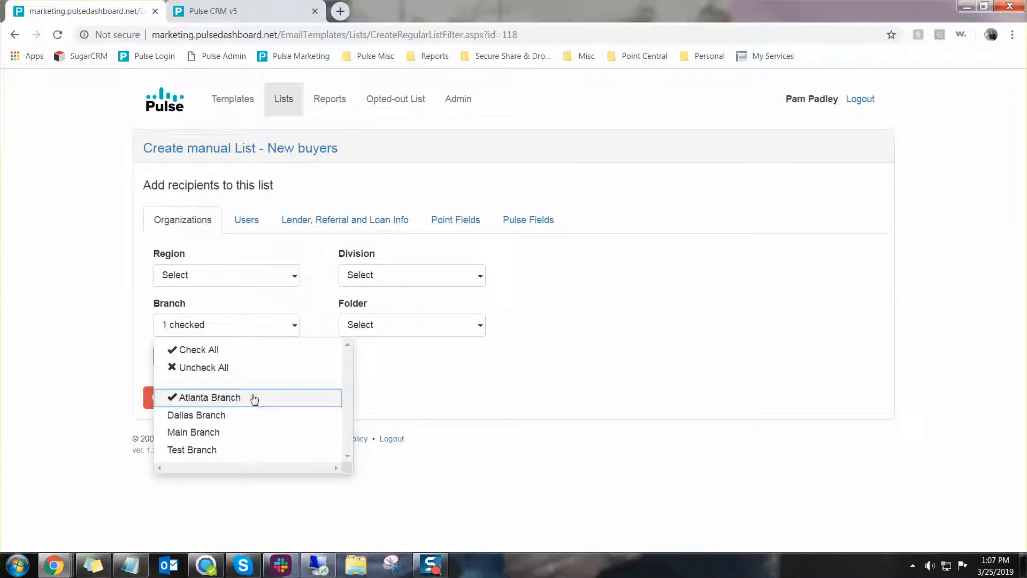
{"action": "left_click", "coordinate": [463, 398]}
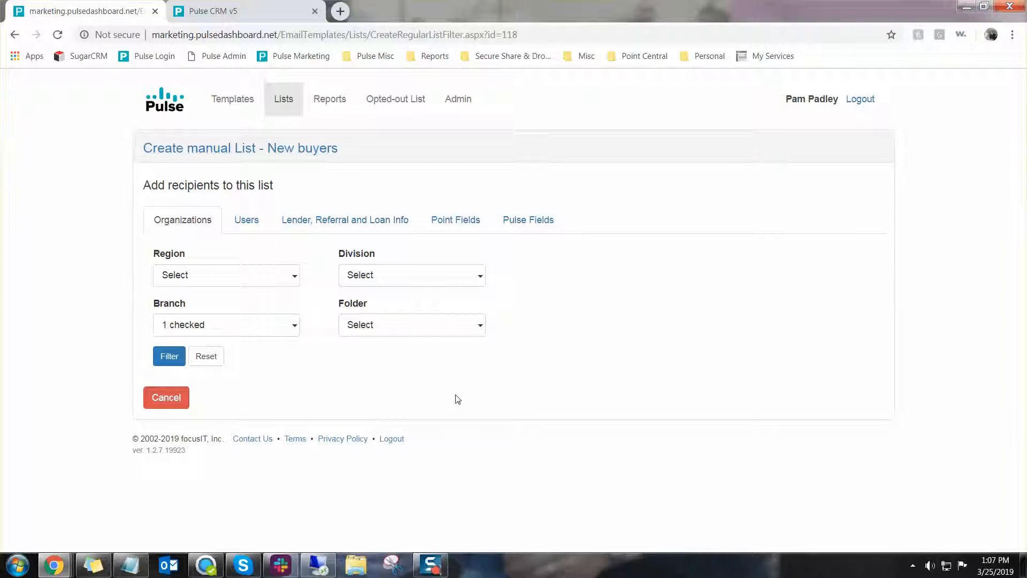
Choose the Atlanta Prospect and Atlanta Processing folders and apply the filter
{"action": "left_click", "coordinate": [456, 331]}
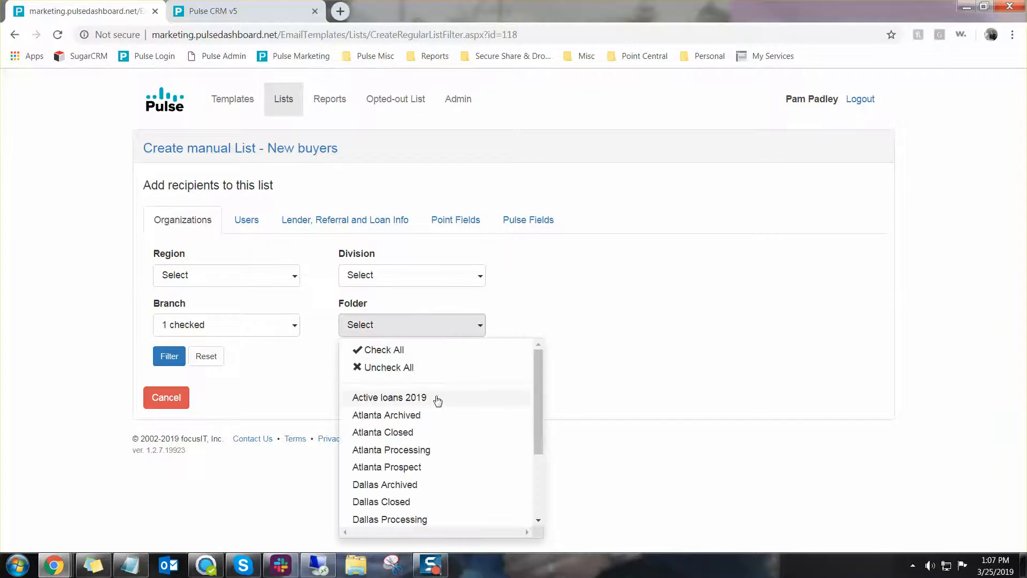
{"action": "left_click", "coordinate": [420, 468]}
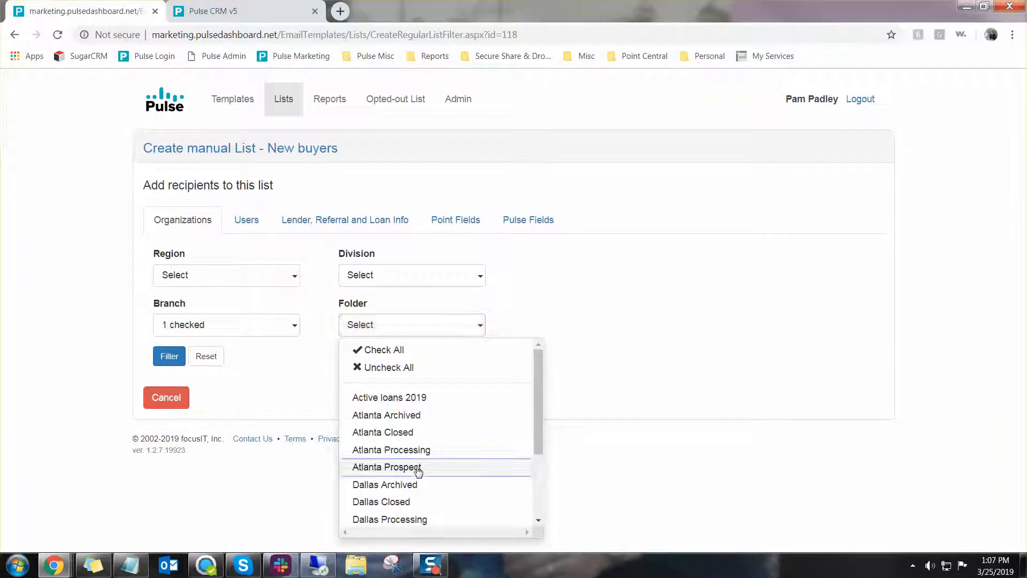
{"action": "left_click", "coordinate": [430, 452]}
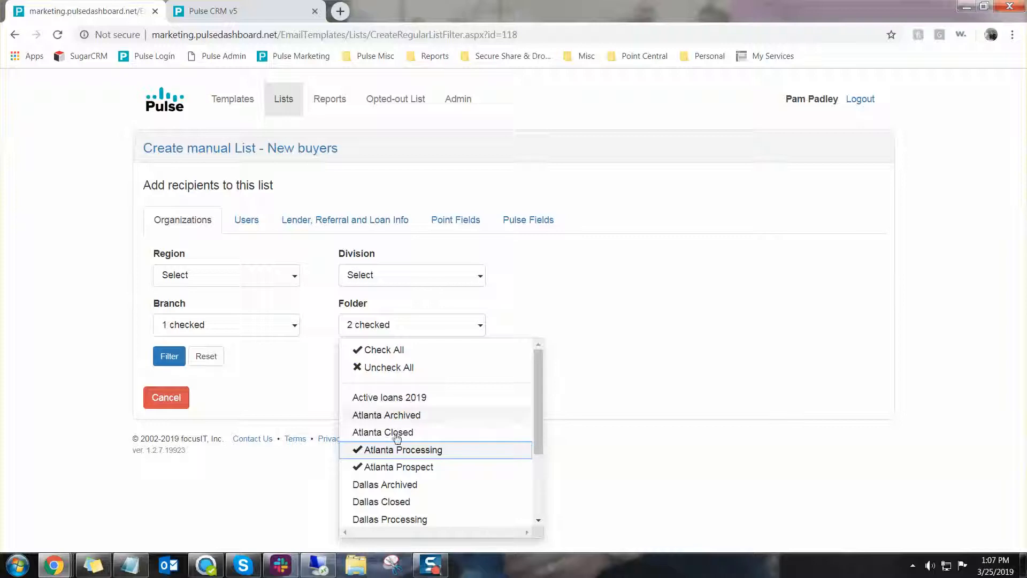
{"action": "left_click", "coordinate": [288, 389]}
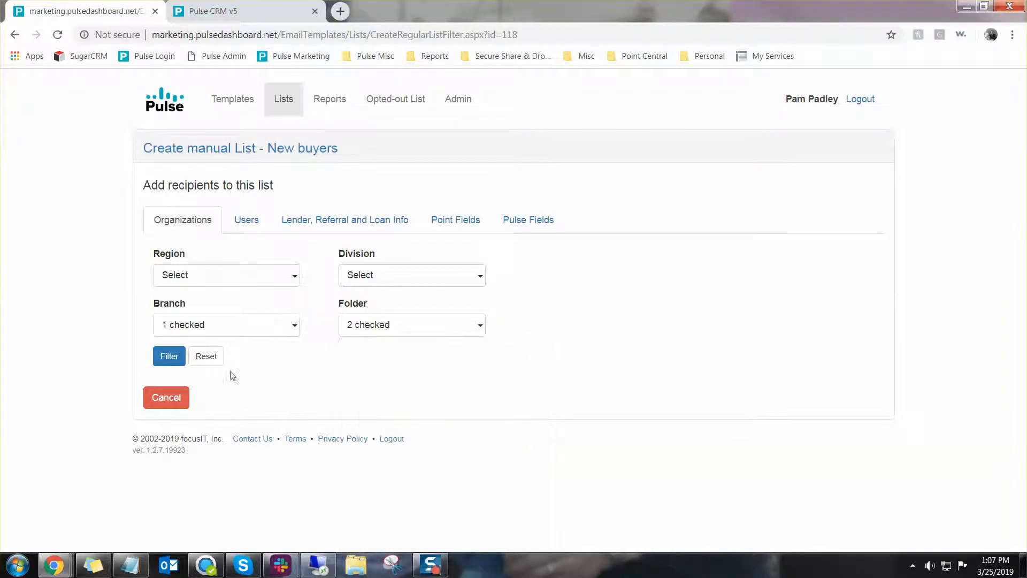
{"action": "left_click", "coordinate": [171, 361]}
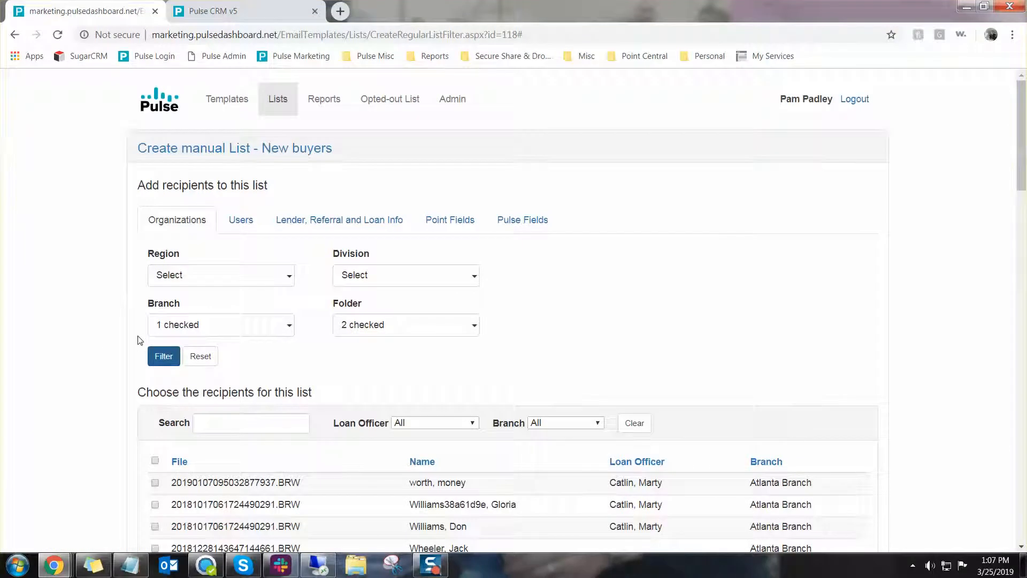
Check five Atlanta Branch recipients in the results and continue to the review page
{"action": "scroll", "coordinate": [140, 340], "scroll_direction": "down", "scroll_amount": 3}
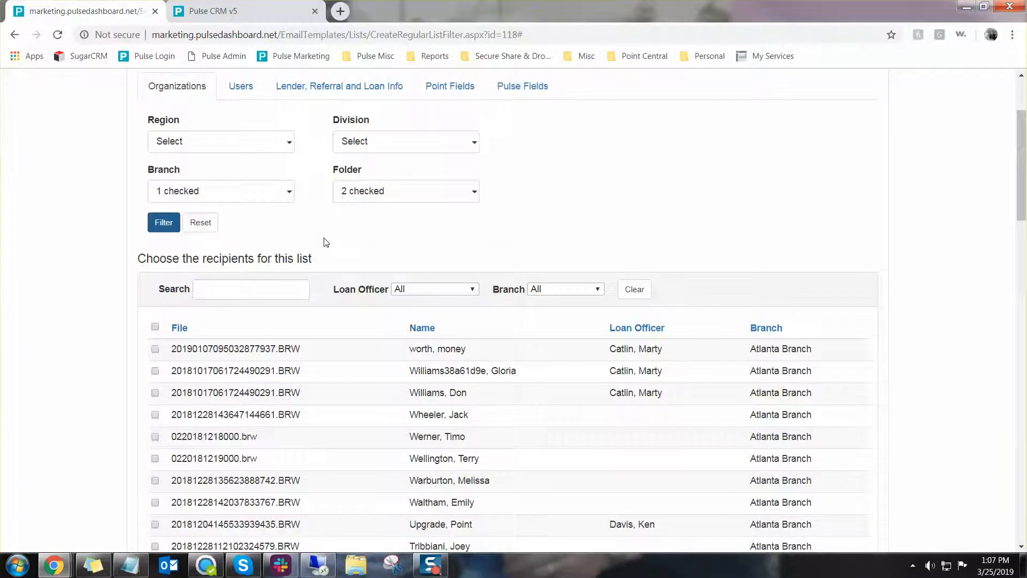
{"action": "scroll", "coordinate": [327, 242], "scroll_direction": "down", "scroll_amount": 5}
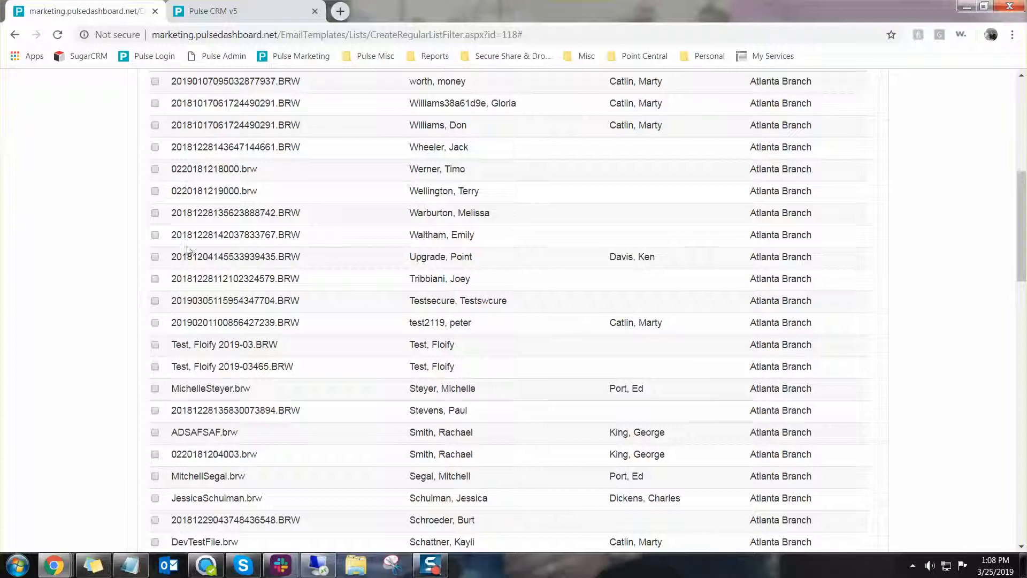
{"action": "left_click", "coordinate": [154, 235]}
{"action": "left_click", "coordinate": [155, 213]}
{"action": "left_click", "coordinate": [155, 279]}
{"action": "left_click", "coordinate": [155, 300]}
{"action": "left_click", "coordinate": [154, 323]}
{"action": "scroll", "coordinate": [254, 298], "scroll_direction": "down", "scroll_amount": 4}
{"action": "scroll", "coordinate": [254, 298], "scroll_direction": "down", "scroll_amount": 20}
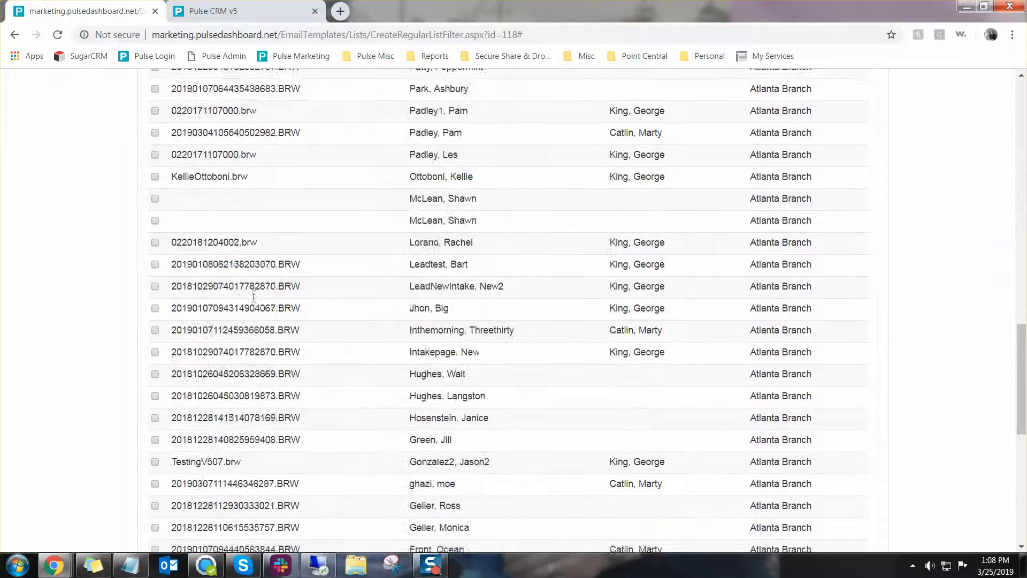
{"action": "left_click", "coordinate": [155, 461]}
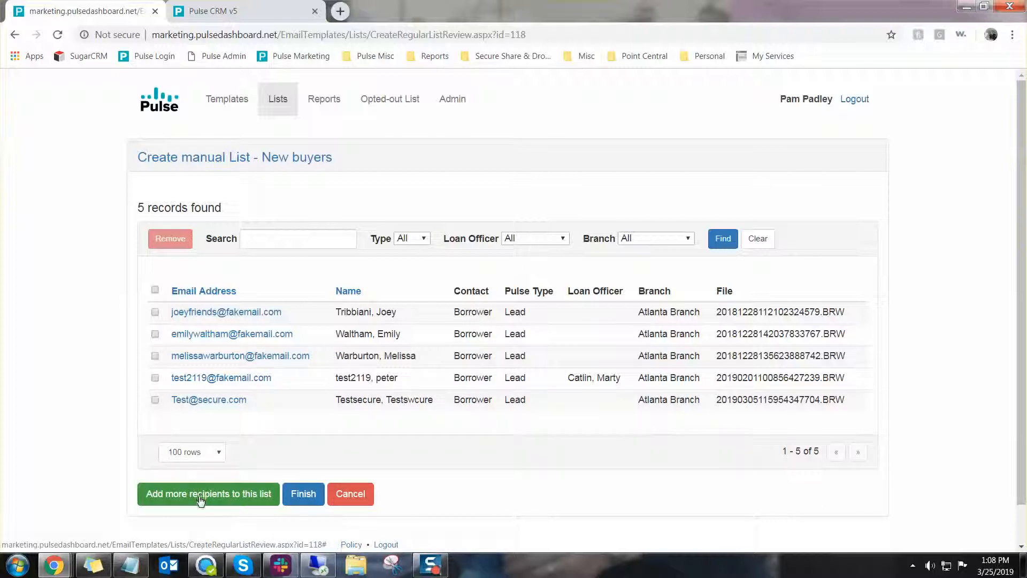
Finish creating the New buyers list
{"action": "left_click", "coordinate": [303, 494]}
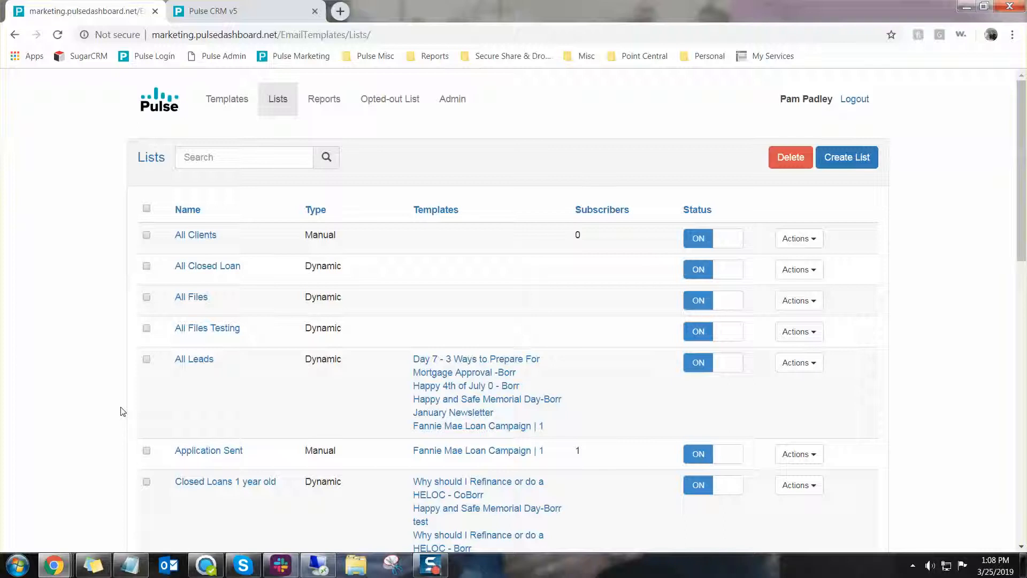
{"action": "scroll", "coordinate": [122, 411], "scroll_direction": "down", "scroll_amount": 10}
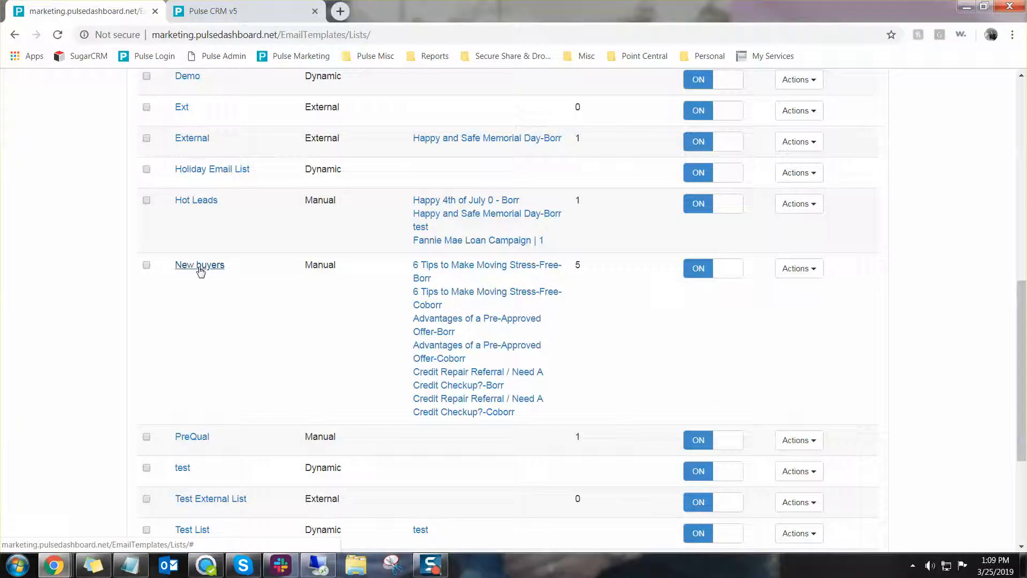
Open a borrower's loan record in the Pulse CRM tab
{"action": "left_click", "coordinate": [219, 10]}
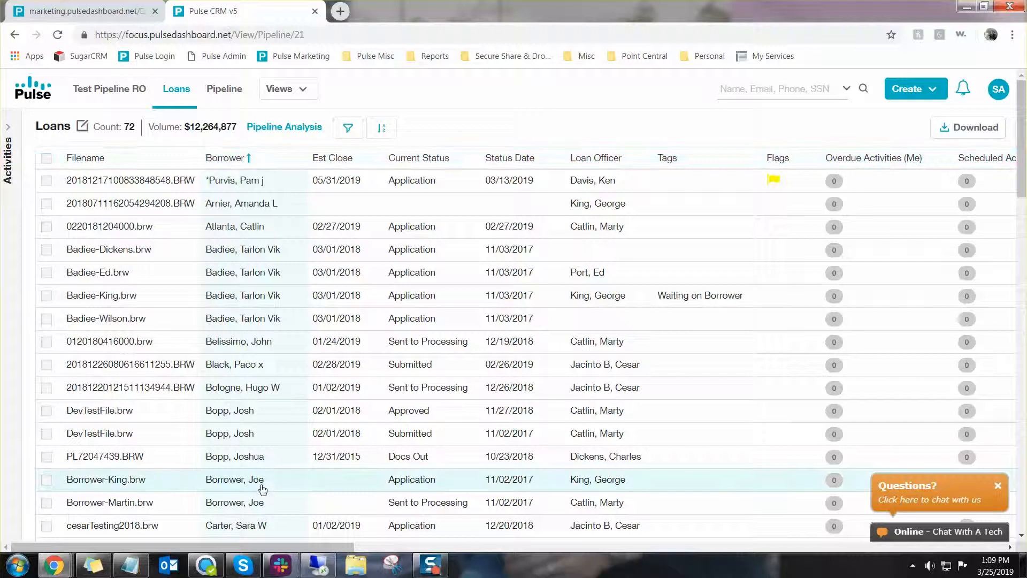
{"action": "scroll", "coordinate": [261, 486], "scroll_direction": "down", "scroll_amount": 1}
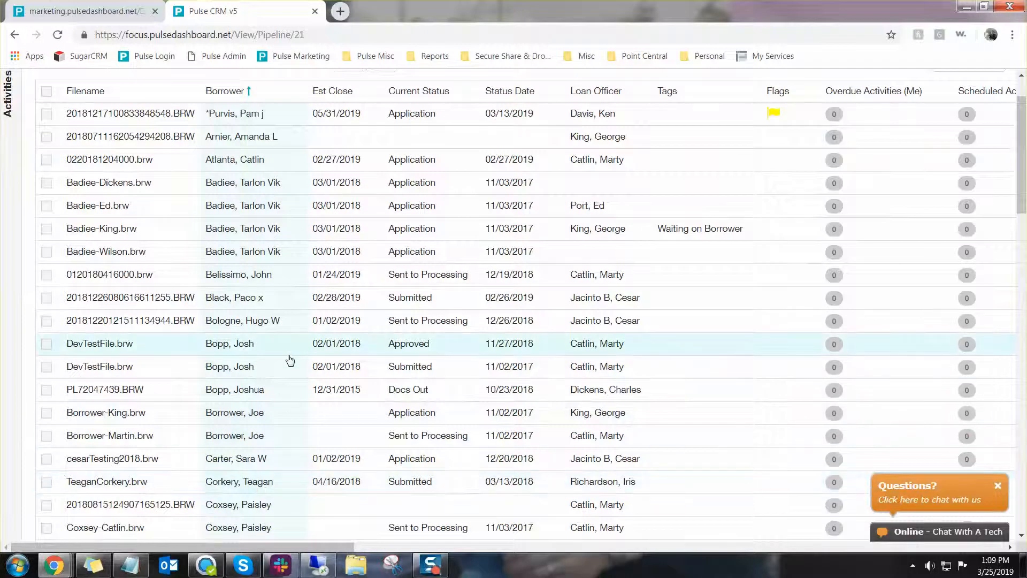
{"action": "left_click", "coordinate": [289, 280]}
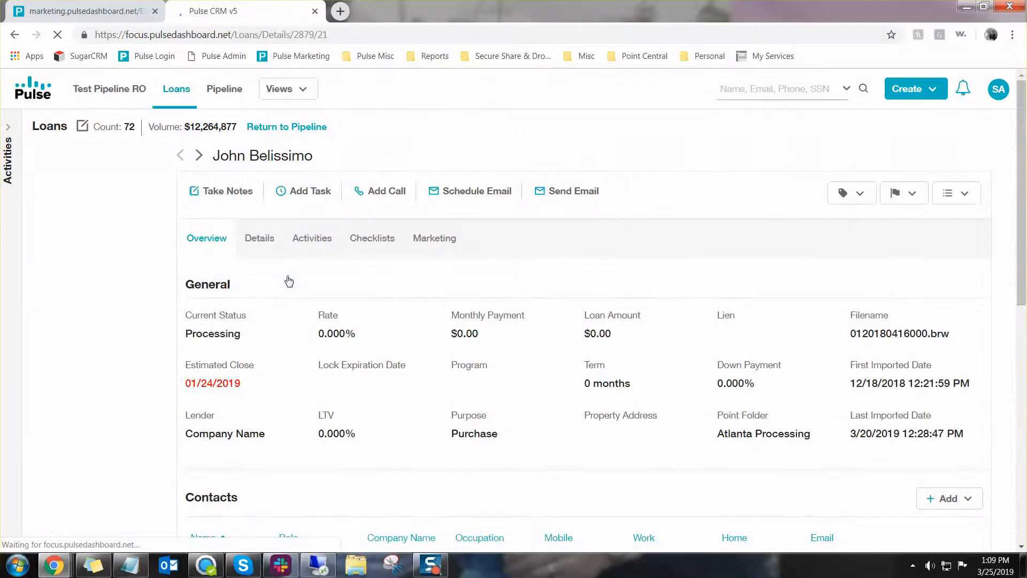
Preview the New buyers campaign from the loan's Marketing section
{"action": "left_click", "coordinate": [442, 241]}
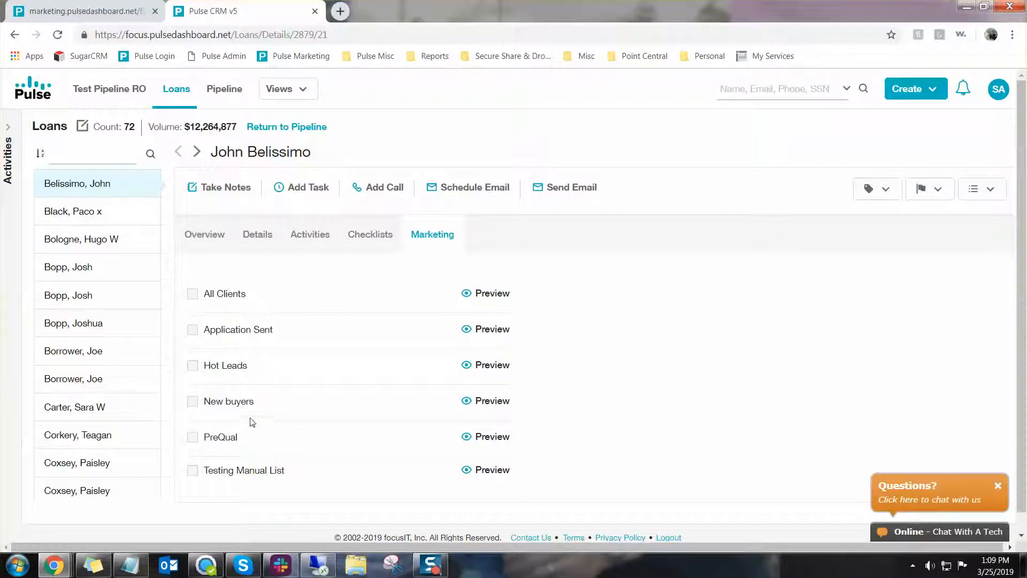
{"action": "left_click", "coordinate": [493, 406]}
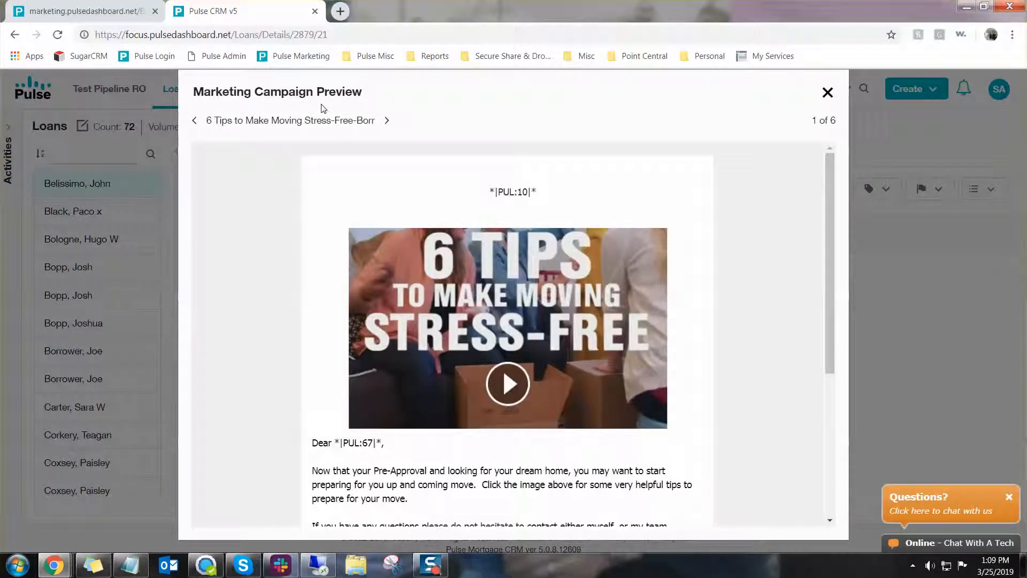
Step through the campaign's template previews
{"action": "left_click", "coordinate": [386, 122]}
{"action": "left_click_drag", "start_coordinate": [338, 444], "coordinate": [387, 444]}
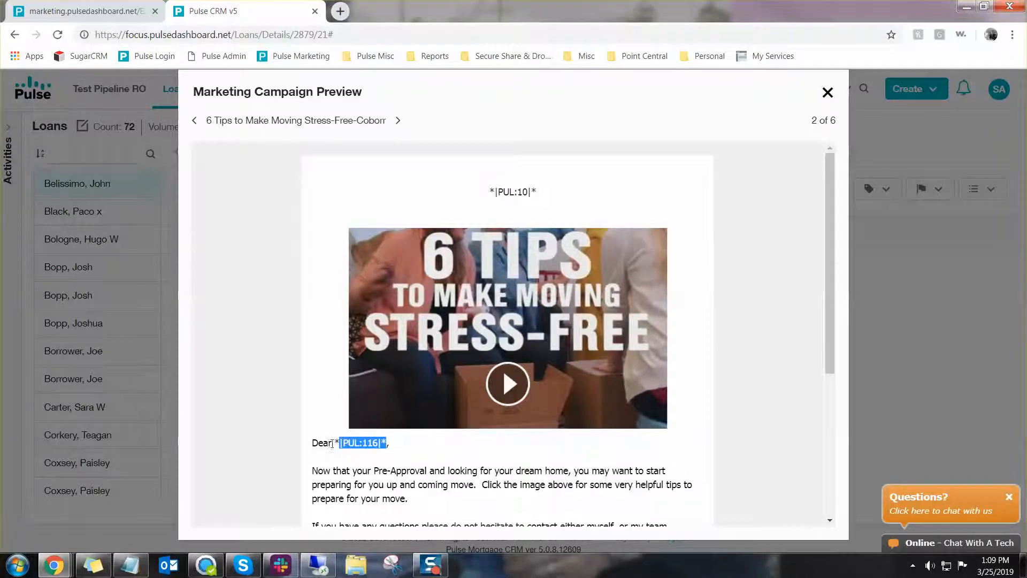
{"action": "scroll", "coordinate": [331, 446], "scroll_direction": "down", "scroll_amount": 3}
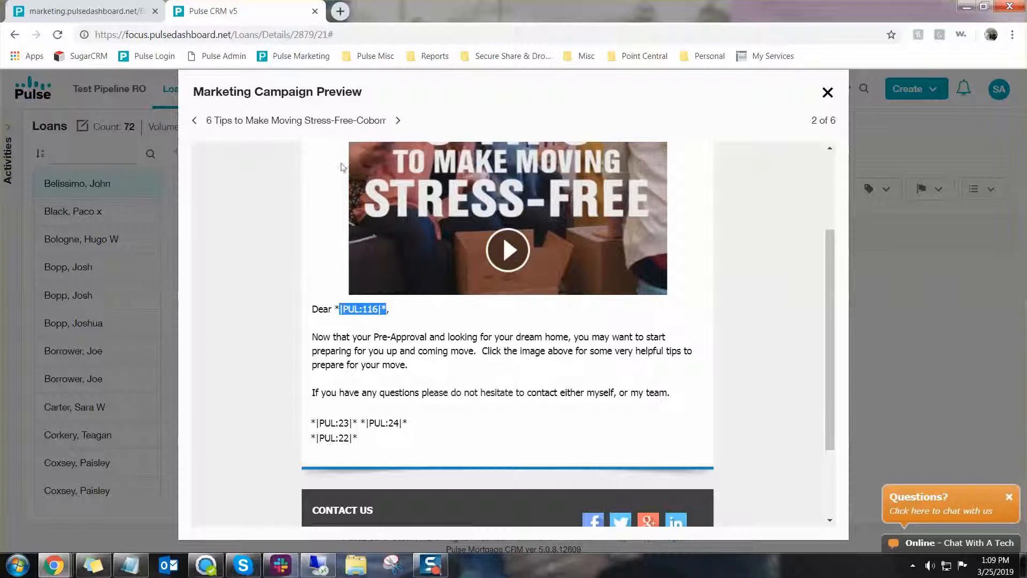
{"action": "left_click", "coordinate": [397, 122]}
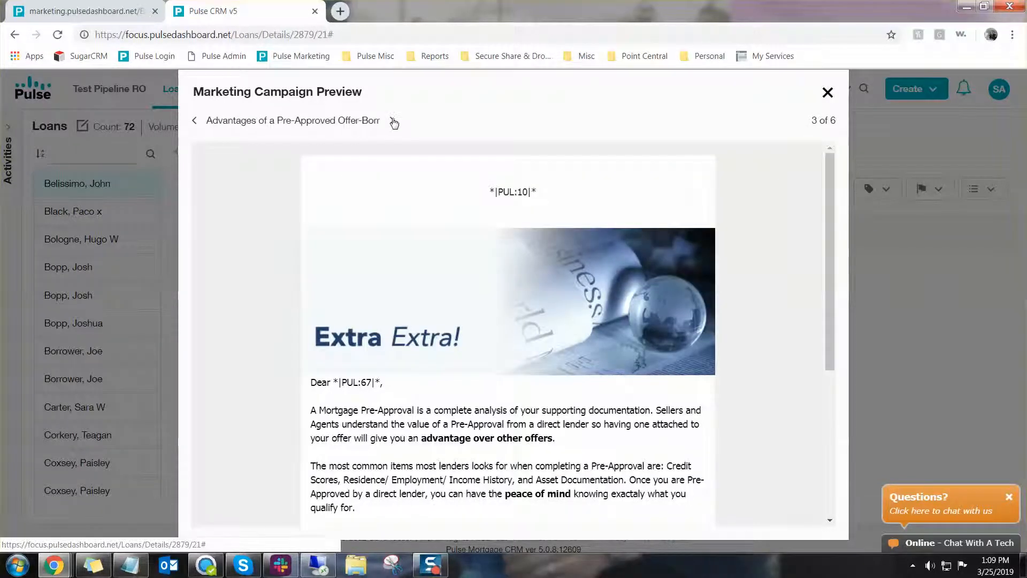
{"action": "left_click", "coordinate": [394, 122]}
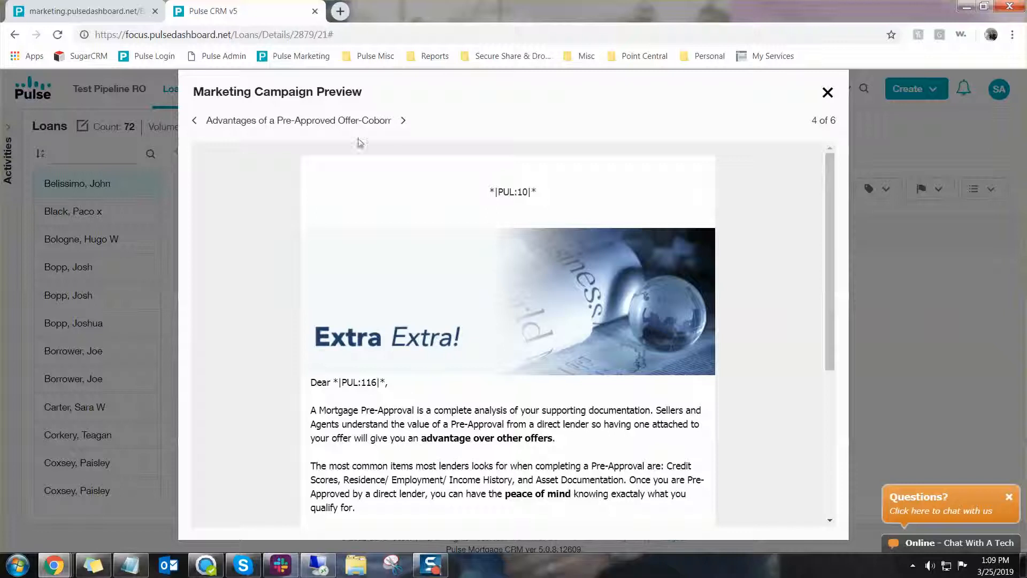
Page through the remaining template previews of the New buyers campaign, then close the campaign preview
{"action": "double_click", "coordinate": [364, 382]}
{"action": "left_click", "coordinate": [403, 123]}
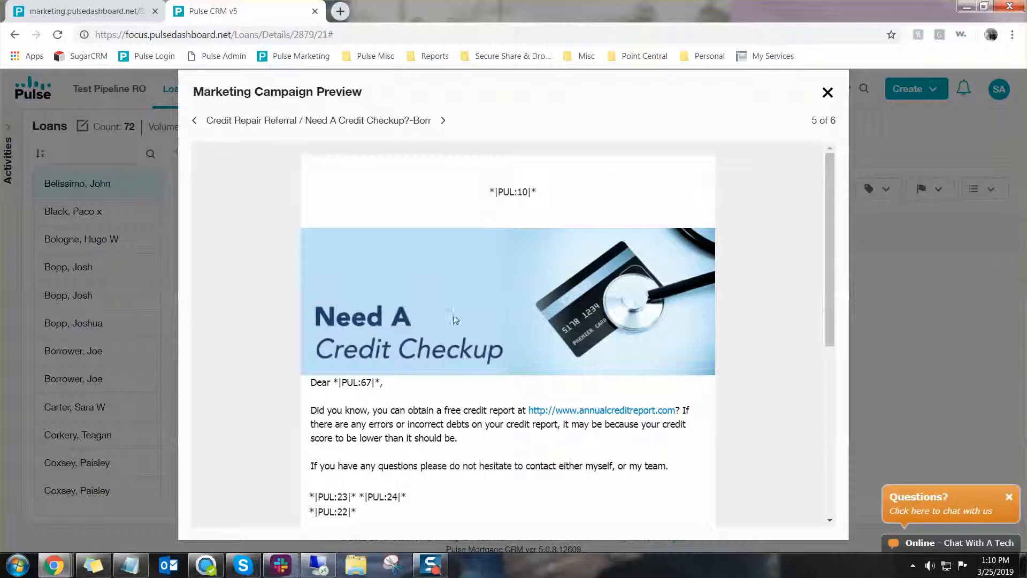
{"action": "left_click", "coordinate": [445, 125]}
{"action": "double_click", "coordinate": [369, 382]}
{"action": "double_click", "coordinate": [833, 121]}
{"action": "left_click", "coordinate": [828, 92]}
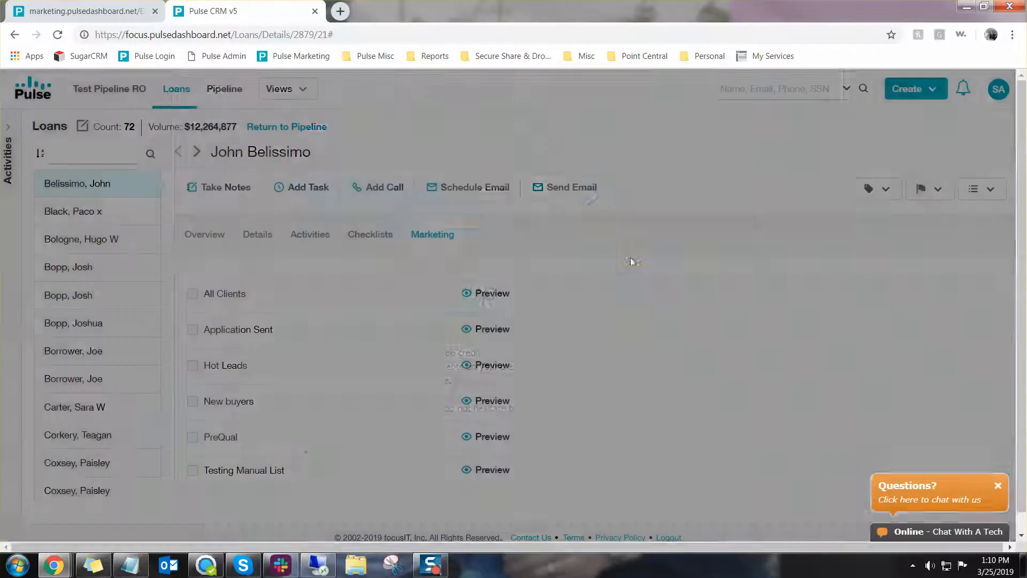
Subscribe the loan to the New buyers campaign from its Marketing section and acknowledge the save
{"action": "left_click", "coordinate": [192, 401]}
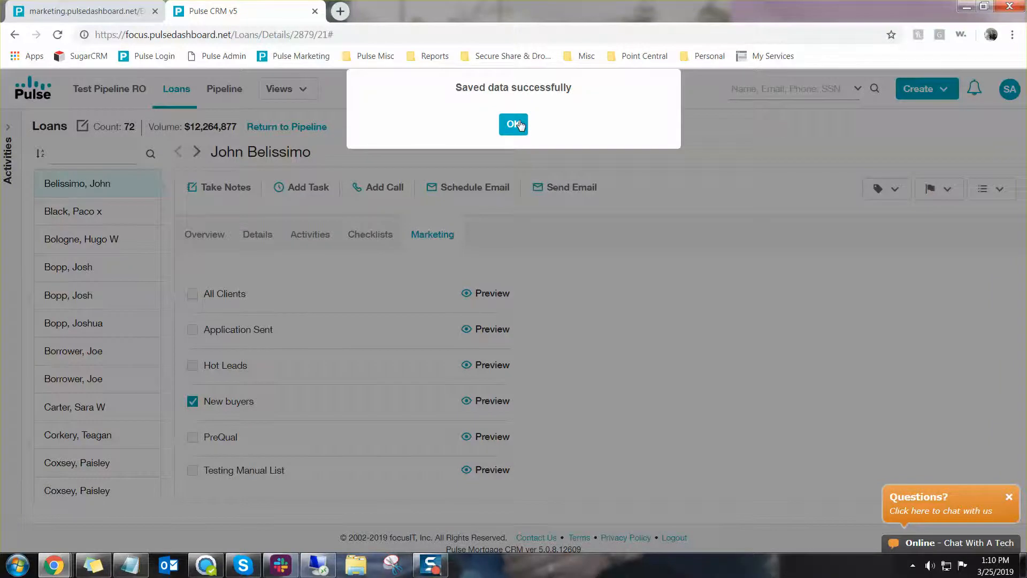
{"action": "left_click", "coordinate": [513, 124]}
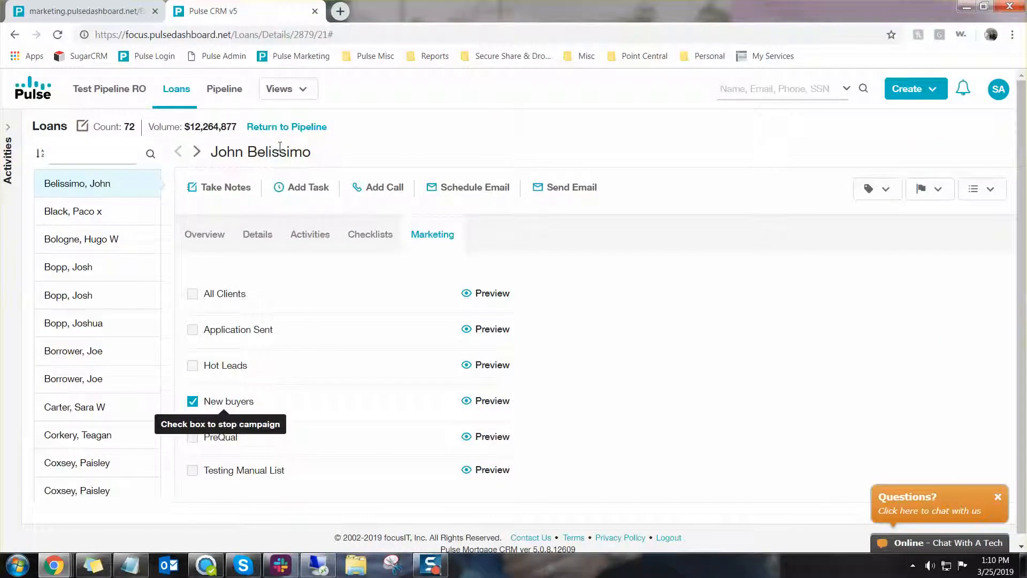
Open the New buyers list on the marketing site and review its recipients, including the borrower's loan file entry
{"action": "left_click", "coordinate": [133, 10]}
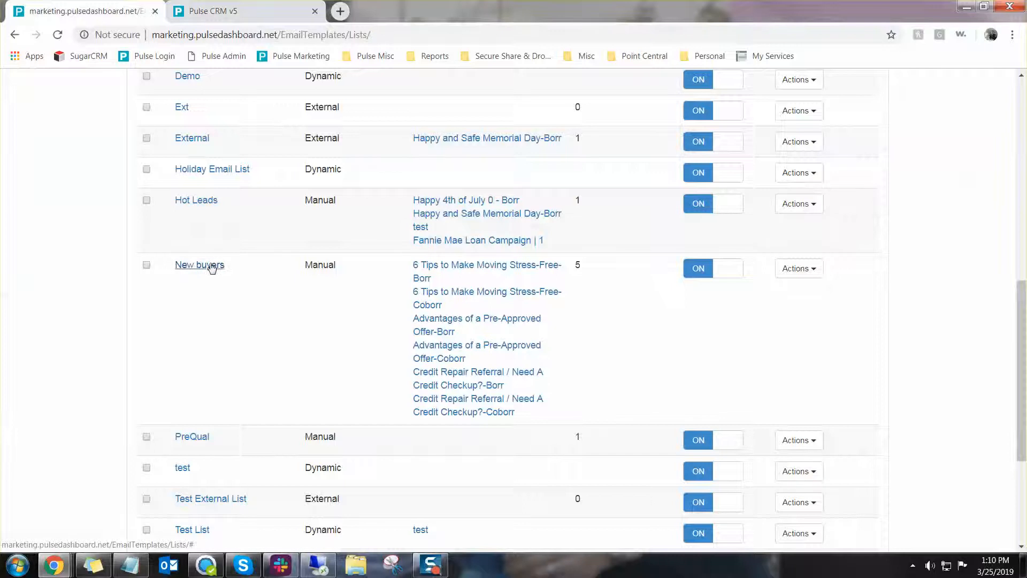
{"action": "left_click", "coordinate": [212, 269]}
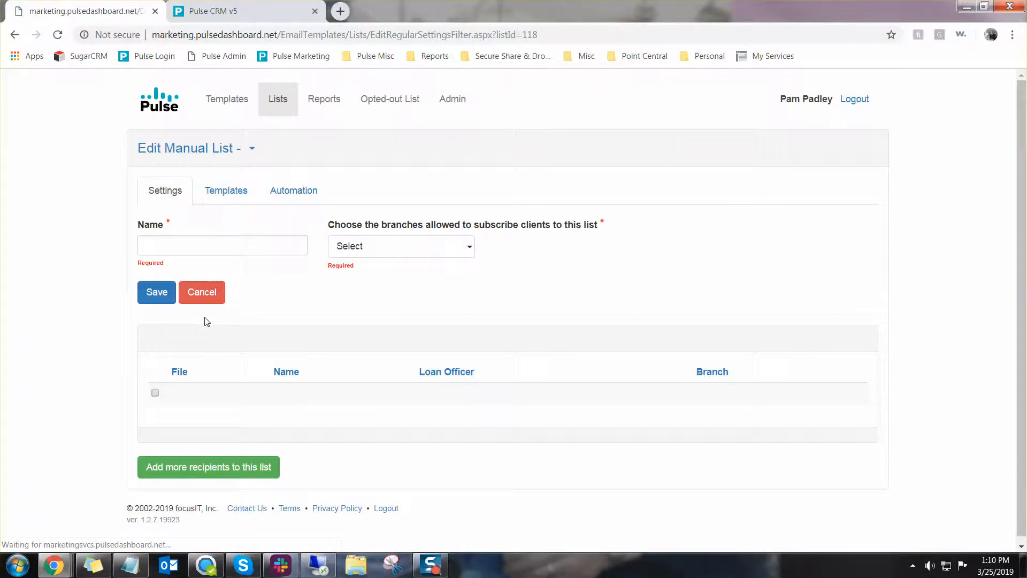
{"action": "scroll", "coordinate": [263, 325], "scroll_direction": "down", "scroll_amount": 3}
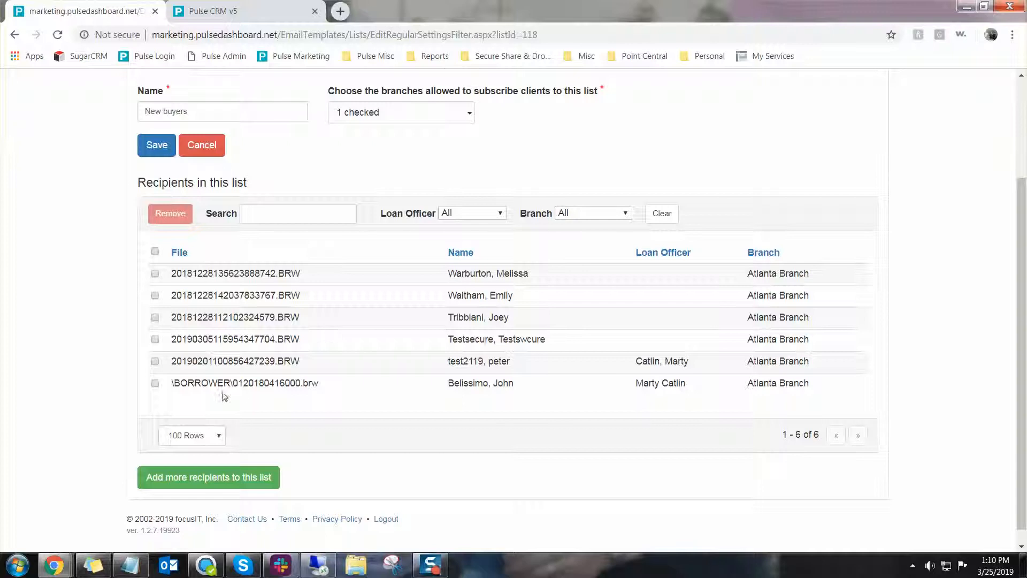
{"action": "left_click_drag", "start_coordinate": [179, 385], "coordinate": [332, 390]}
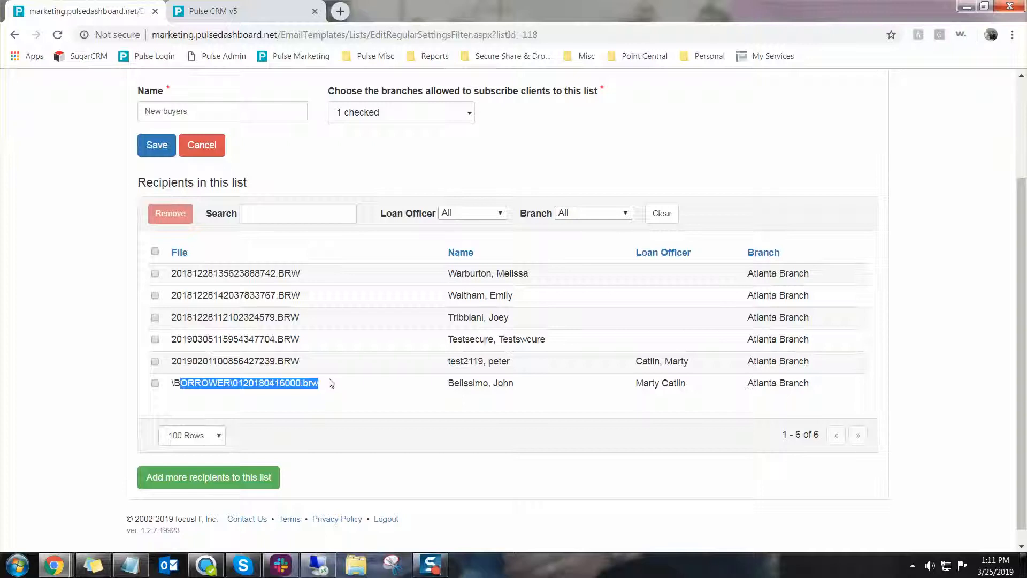
{"action": "left_click", "coordinate": [329, 384]}
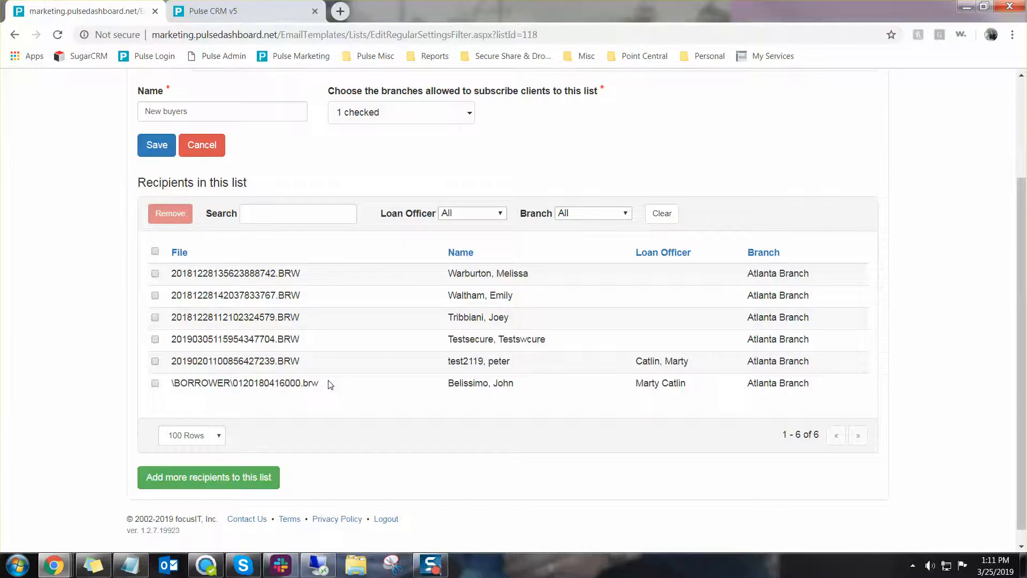
{"action": "scroll", "coordinate": [330, 384], "scroll_direction": "up", "scroll_amount": 3}
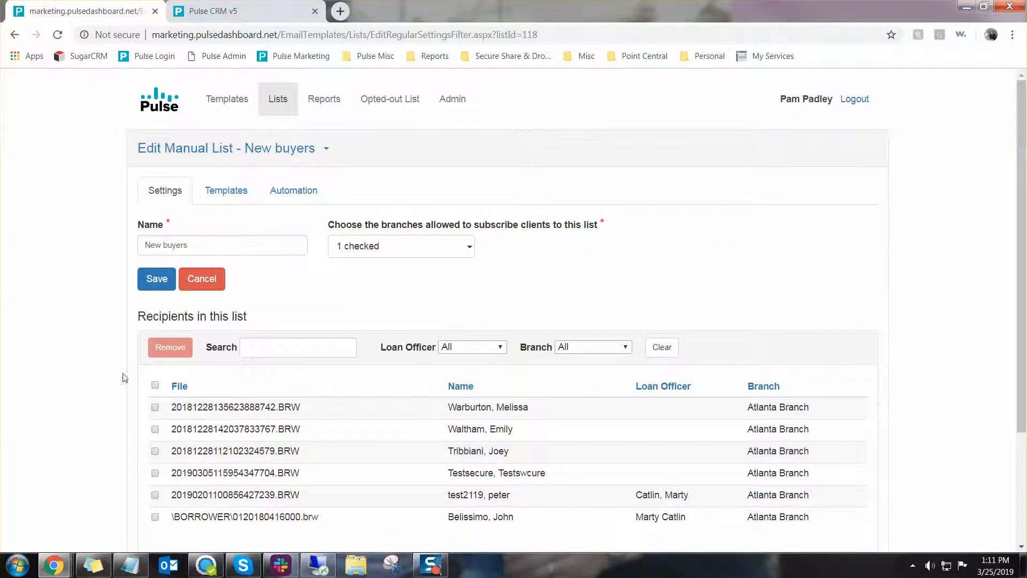